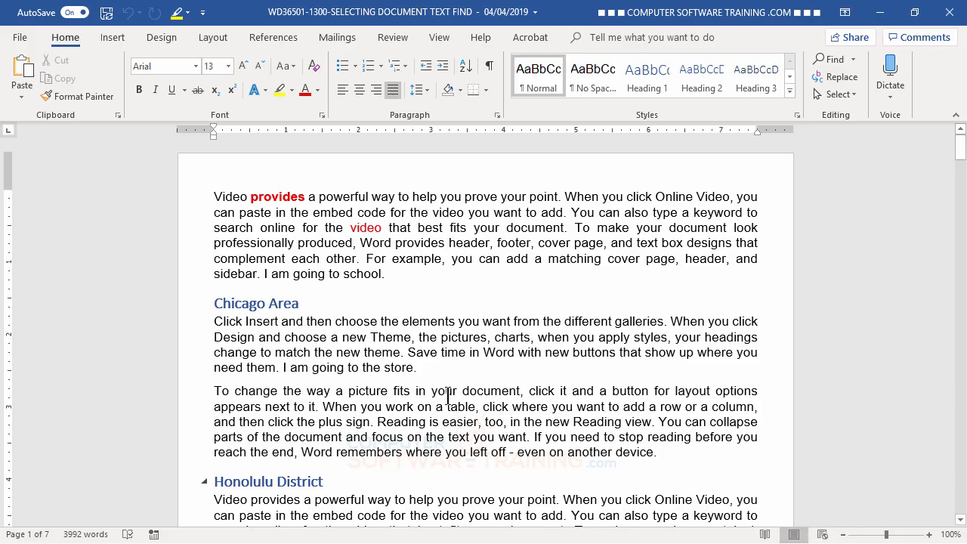
# - In the first paragraph, delete "To make your" and start that sentence with a capitalized "Document"
pyautogui.click(576, 227)
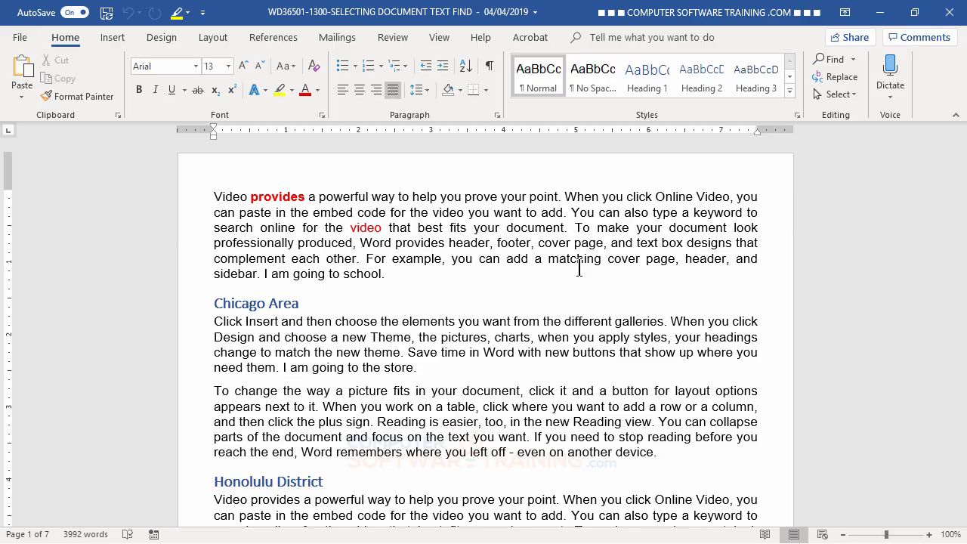
pyautogui.press('Delete')
pyautogui.press('Delete')
pyautogui.press('Delete')
pyautogui.press('Delete')
pyautogui.press('Delete')
pyautogui.press('Delete')
pyautogui.press('Delete')
pyautogui.press('Delete')
pyautogui.press('Delete')
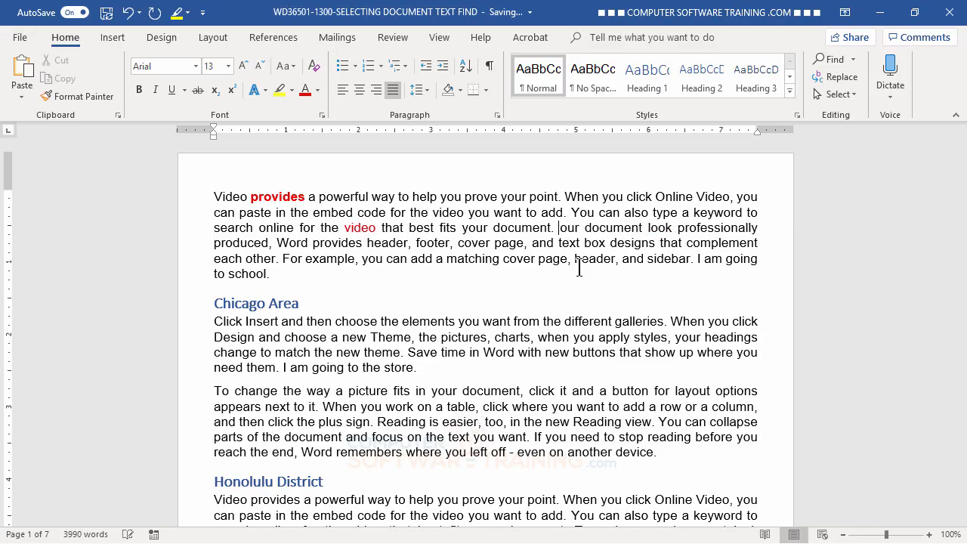
pyautogui.press('Delete')
pyautogui.press('Delete')
pyautogui.press('Delete')
pyautogui.press('Delete')
pyautogui.press('Delete')
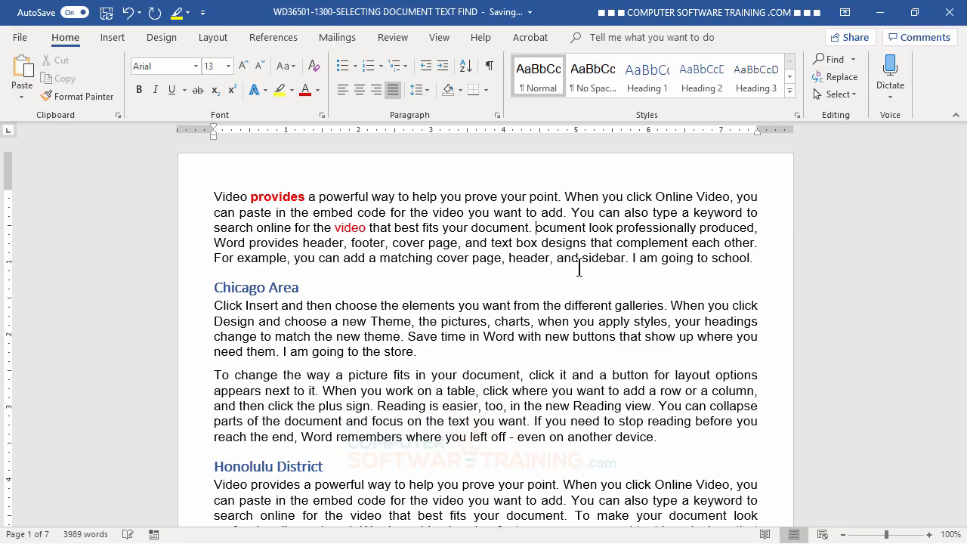
pyautogui.write('D')
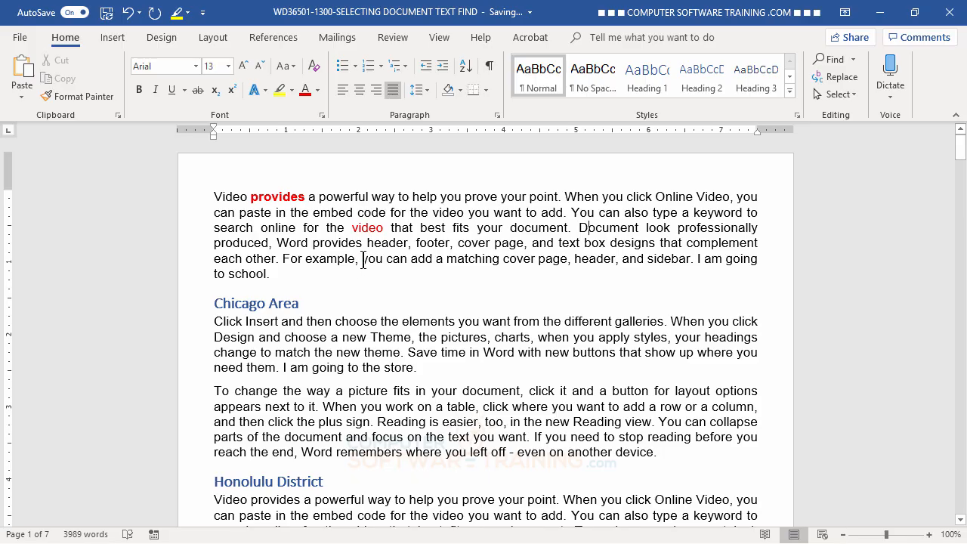
# - Remove "For example," from the last part of the first paragraph and start that sentence with a capitalized "You"
pyautogui.click(366, 259)
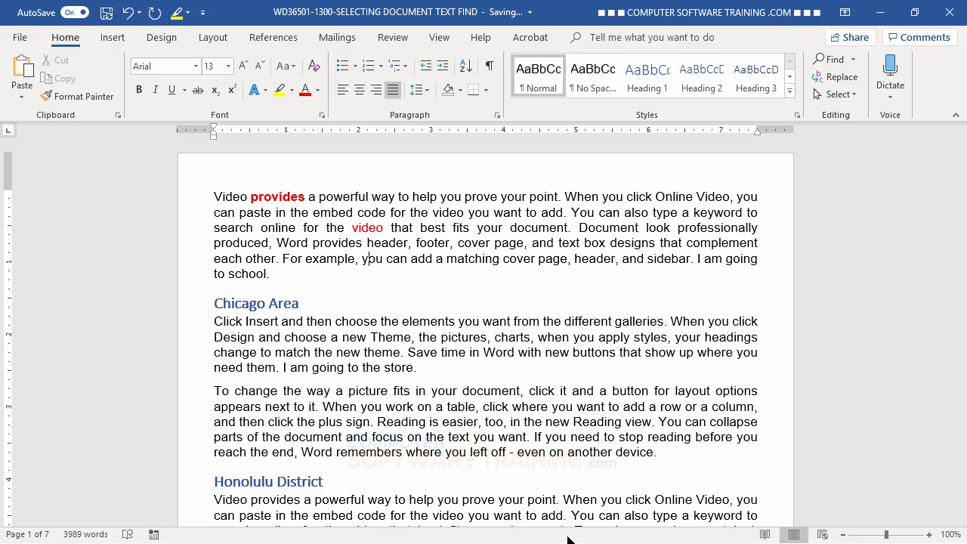
pyautogui.press('BackSpace')
pyautogui.press('BackSpace')
pyautogui.press('BackSpace')
pyautogui.press('BackSpace')
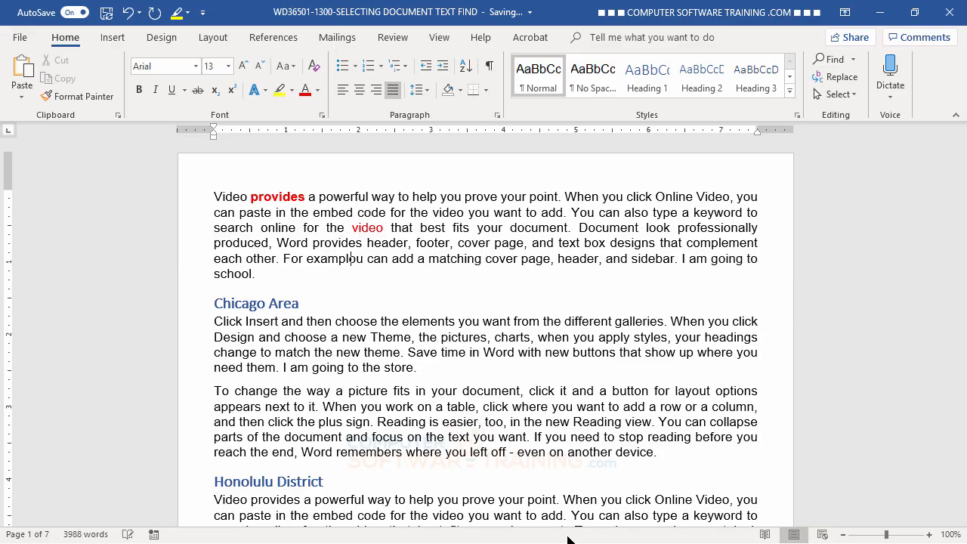
pyautogui.press('BackSpace')
pyautogui.press('BackSpace')
pyautogui.press('BackSpace')
pyautogui.press('BackSpace')
pyautogui.press('BackSpace')
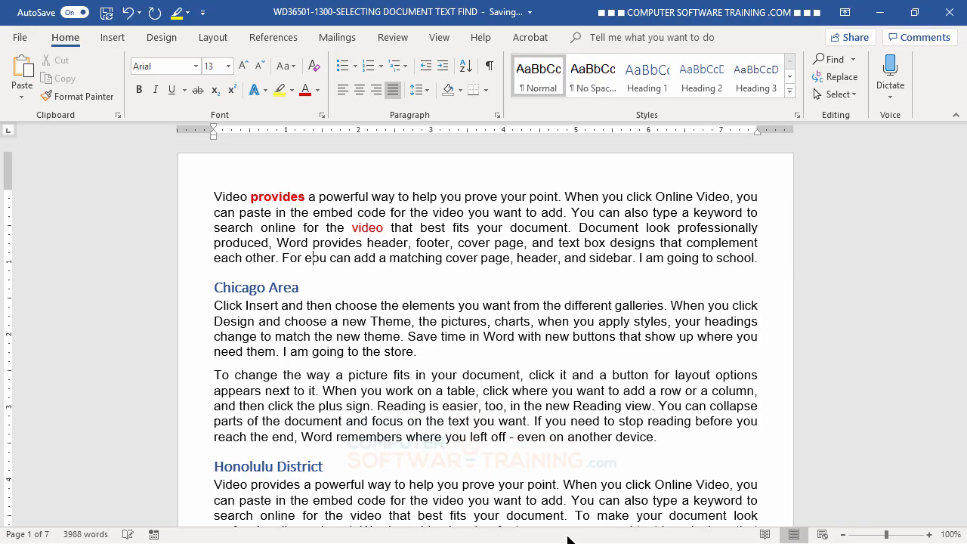
pyautogui.press('BackSpace')
pyautogui.press('BackSpace')
pyautogui.press('BackSpace')
pyautogui.press('BackSpace')
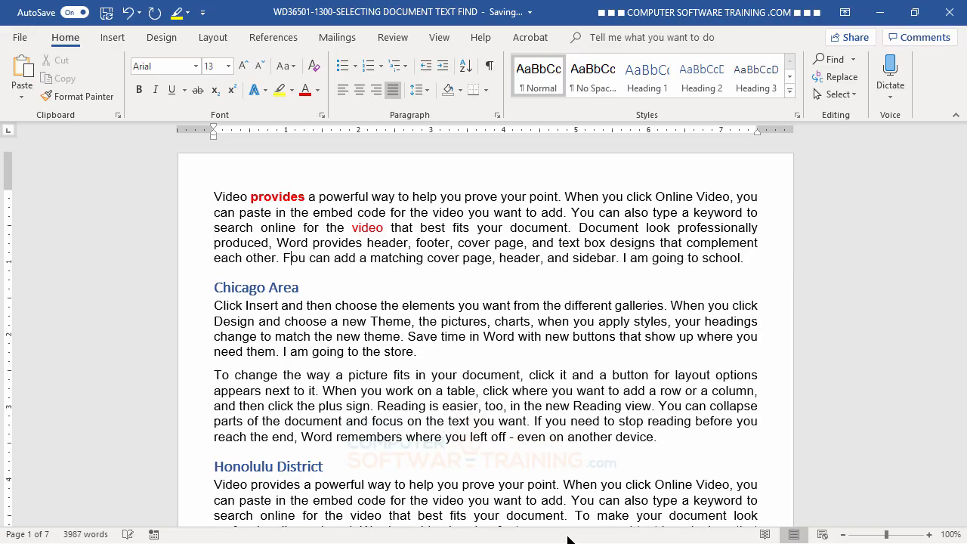
pyautogui.press('BackSpace')
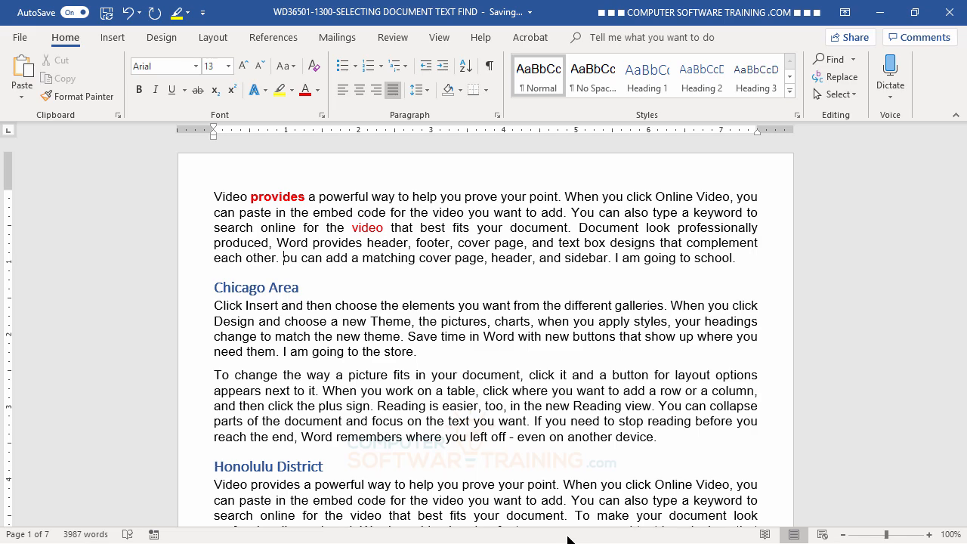
pyautogui.write('Y')
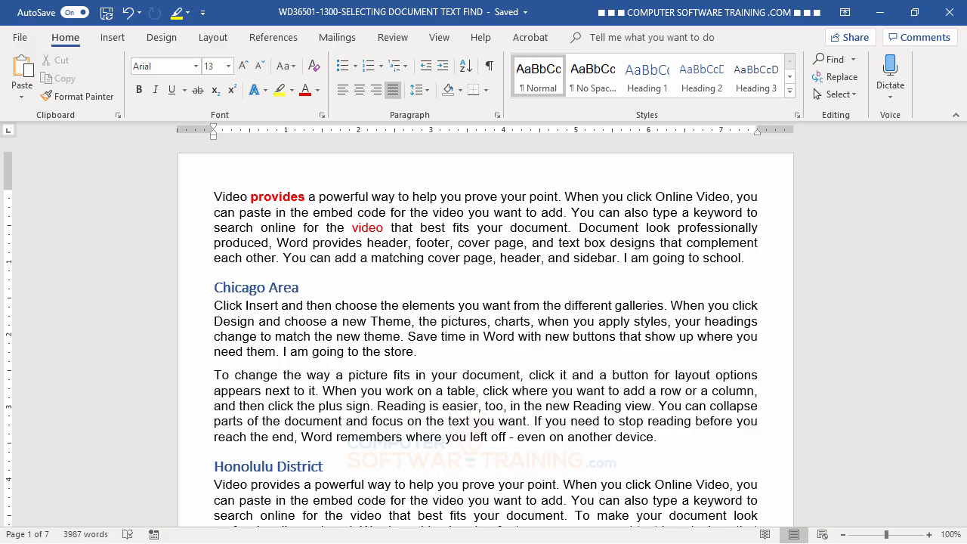
# - Delete the opening sentence under Chicago Area, from "Click Insert" through "different galleries.", word by word
pyautogui.hotkey('ctrl', 'Delete')
pyautogui.hotkey('ctrl', 'Delete')
pyautogui.hotkey('ctrl', 'Delete')
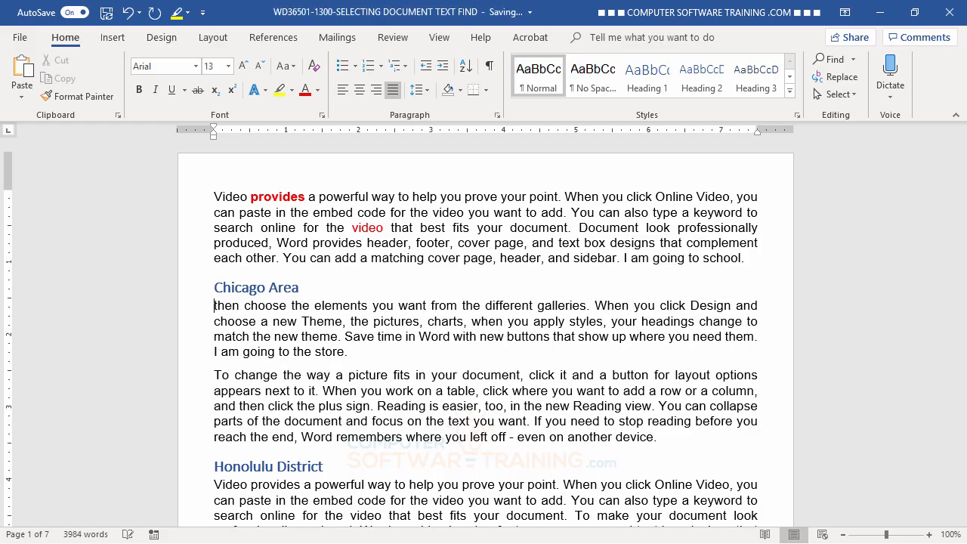
pyautogui.hotkey('ctrl', 'Delete')
pyautogui.hotkey('ctrl', 'Delete')
pyautogui.hotkey('ctrl', 'Delete')
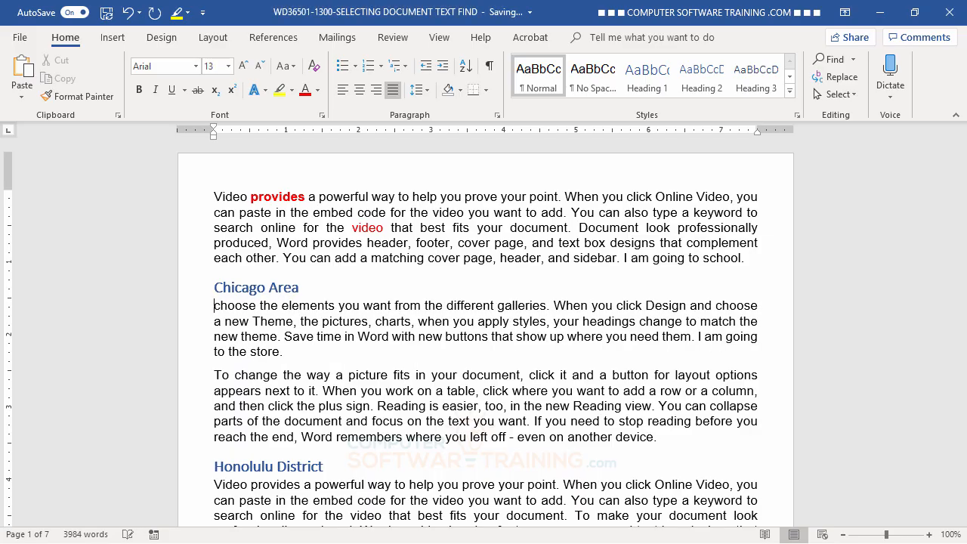
pyautogui.hotkey('ctrl', 'Delete')
pyautogui.hotkey('ctrl', 'Delete')
pyautogui.hotkey('ctrl', 'Delete')
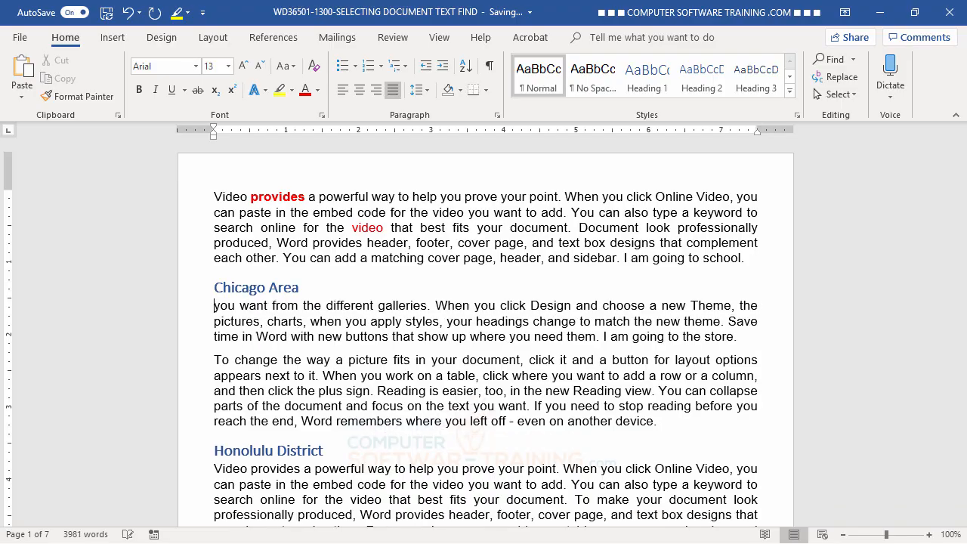
pyautogui.hotkey('ctrl', 'Delete')
pyautogui.hotkey('ctrl', 'Delete')
pyautogui.hotkey('ctrl', 'Delete')
pyautogui.hotkey('ctrl', 'Delete')
pyautogui.hotkey('ctrl', 'Delete')
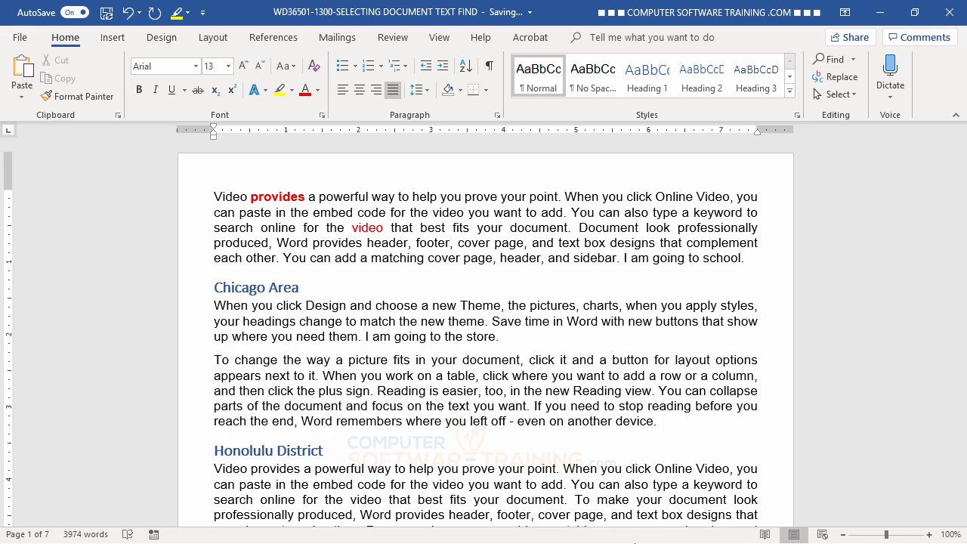
# - Delete the sentence "You can collapse parts of the document and focus on the text you want." under Chicago Area, word by word
pyautogui.press('BackSpace')
pyautogui.press('BackSpace')
pyautogui.press('BackSpace')
pyautogui.press('BackSpace')
pyautogui.press('BackSpace')
pyautogui.press('BackSpace')
pyautogui.press('BackSpace')
pyautogui.press('BackSpace')
pyautogui.press('BackSpace')
pyautogui.press('BackSpace')
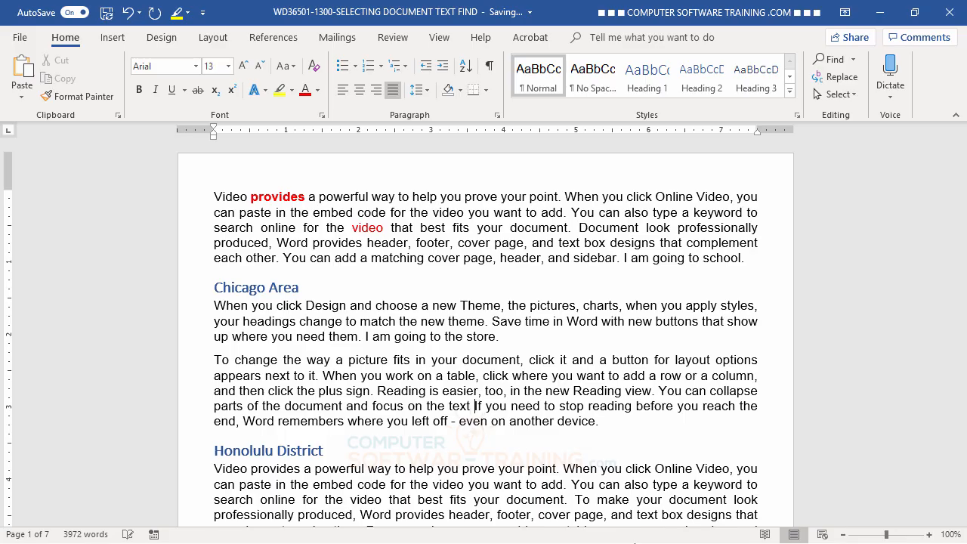
pyautogui.press('BackSpace')
pyautogui.press('BackSpace')
pyautogui.press('BackSpace')
pyautogui.press('BackSpace')
pyautogui.press('BackSpace')
pyautogui.press('BackSpace')
pyautogui.press('BackSpace')
pyautogui.press('BackSpace')
pyautogui.press('BackSpace')
pyautogui.press('BackSpace')
pyautogui.press('BackSpace')
pyautogui.press('BackSpace')
pyautogui.press('BackSpace')
pyautogui.press('BackSpace')
pyautogui.press('BackSpace')
pyautogui.press('BackSpace')
pyautogui.press('BackSpace')
pyautogui.press('BackSpace')
pyautogui.press('BackSpace')
pyautogui.press('BackSpace')
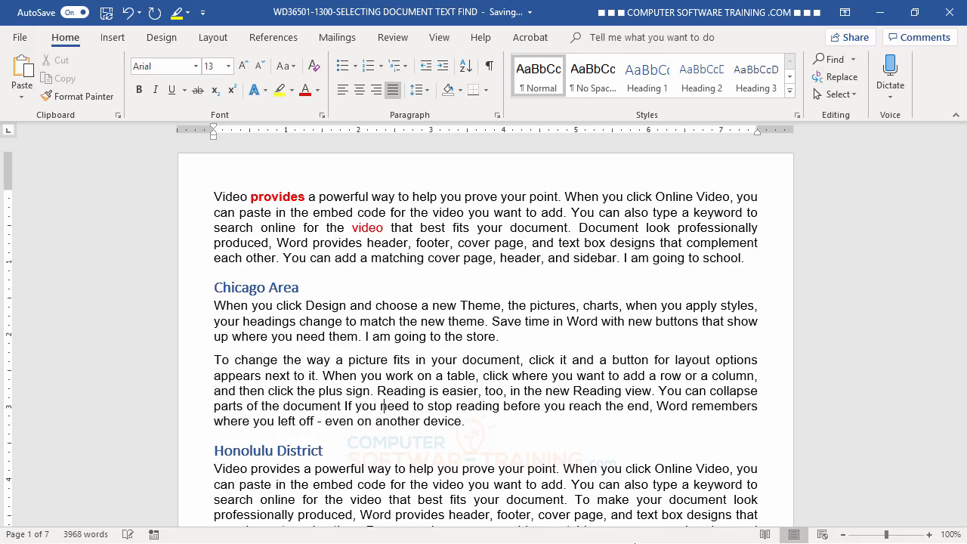
pyautogui.press('BackSpace')
pyautogui.press('BackSpace')
pyautogui.press('BackSpace')
pyautogui.press('BackSpace')
pyautogui.press('BackSpace')
pyautogui.press('BackSpace')
pyautogui.press('BackSpace')
pyautogui.press('BackSpace')
pyautogui.press('BackSpace')
pyautogui.press('BackSpace')
pyautogui.press('BackSpace')
pyautogui.press('BackSpace')
pyautogui.press('BackSpace')
pyautogui.press('BackSpace')
pyautogui.press('BackSpace')
pyautogui.press('BackSpace')
pyautogui.press('BackSpace')
pyautogui.press('BackSpace')
pyautogui.press('BackSpace')
pyautogui.press('BackSpace')
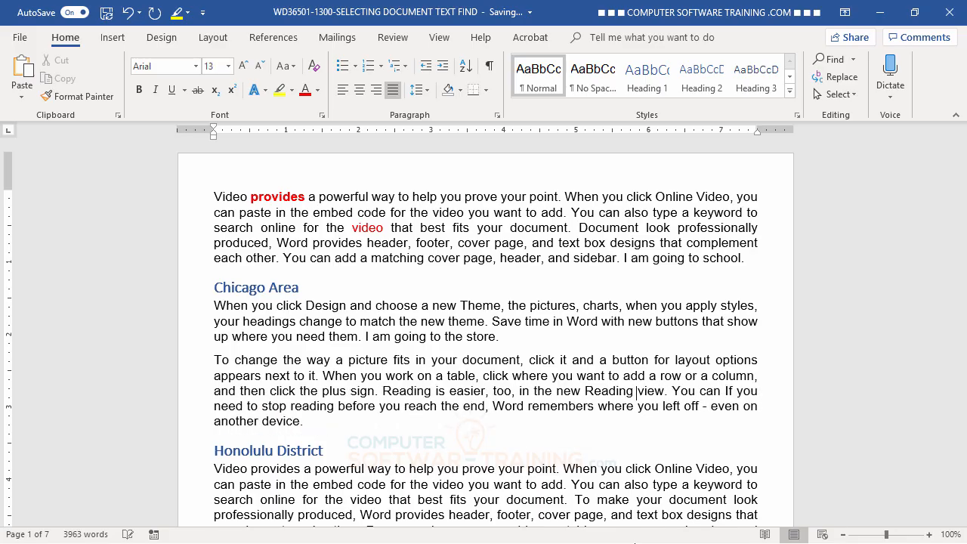
pyautogui.press('BackSpace')
pyautogui.press('BackSpace')
pyautogui.press('BackSpace')
pyautogui.press('BackSpace')
pyautogui.press('BackSpace')
pyautogui.press('BackSpace')
pyautogui.press('BackSpace')
pyautogui.press('BackSpace')
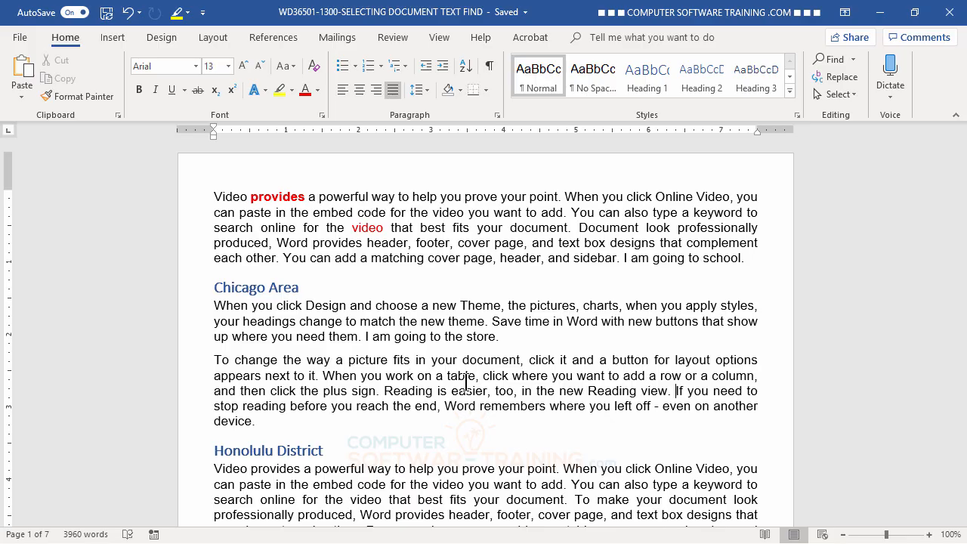
# - Delete the whole sentence starting "When you work on a table" under Chicago Area and the paragraph starting "Click Insert" under Honolulu District
pyautogui.keyDown('ctrl'); pyautogui.click(412, 375); pyautogui.keyUp('ctrl')
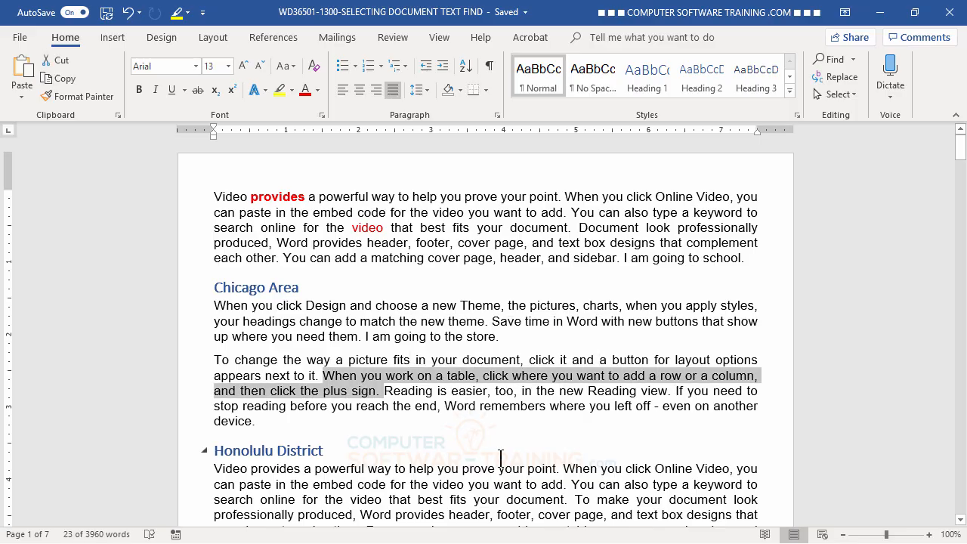
pyautogui.press('Delete')
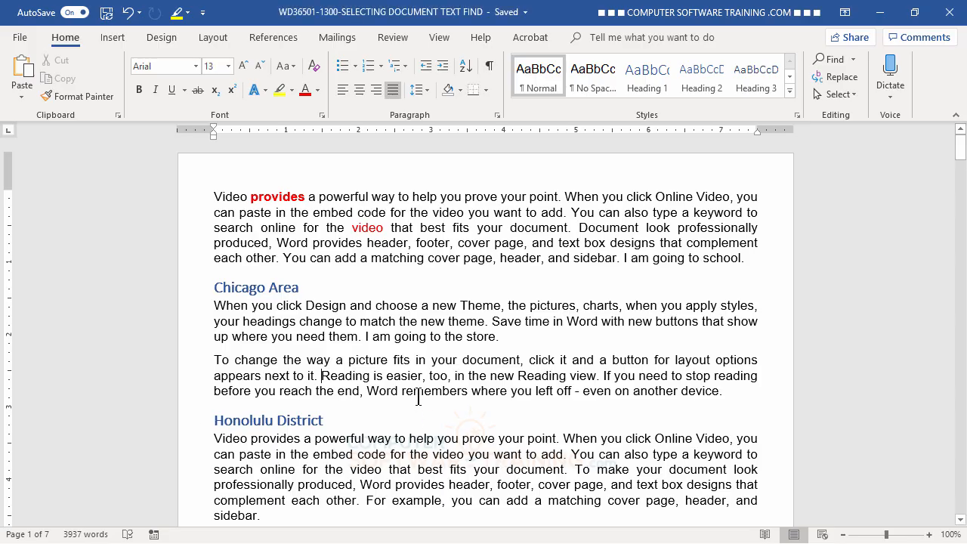
pyautogui.scroll(-5, 423, 395)
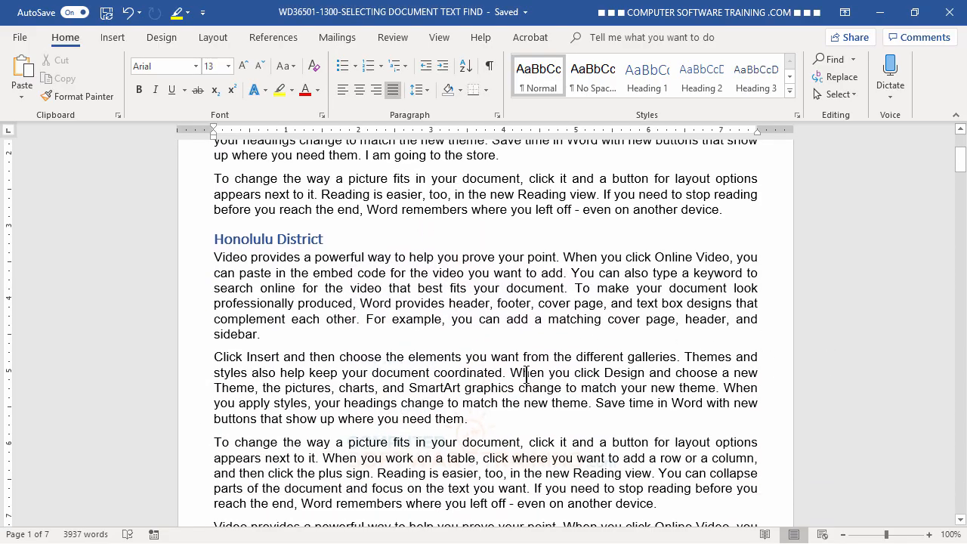
pyautogui.tripleClick(441, 357)
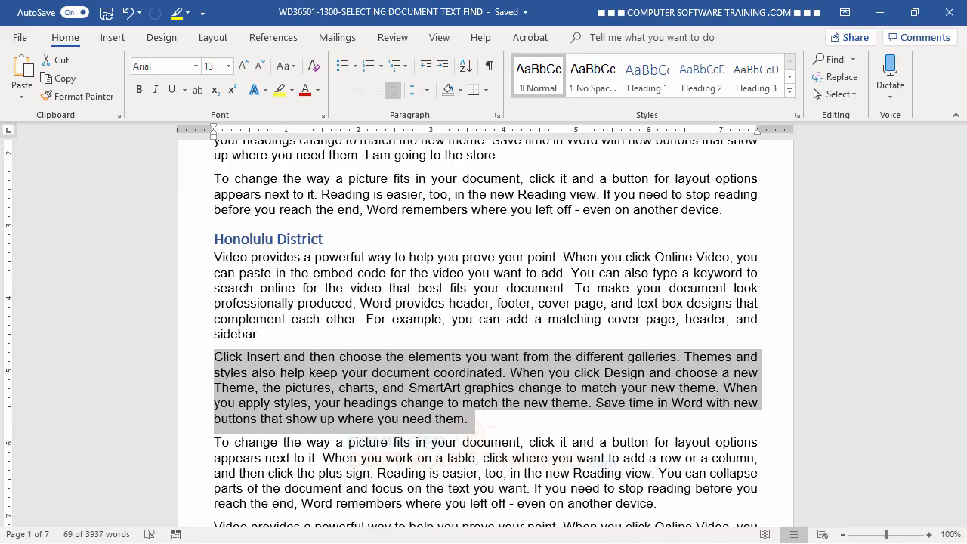
pyautogui.press('Delete')
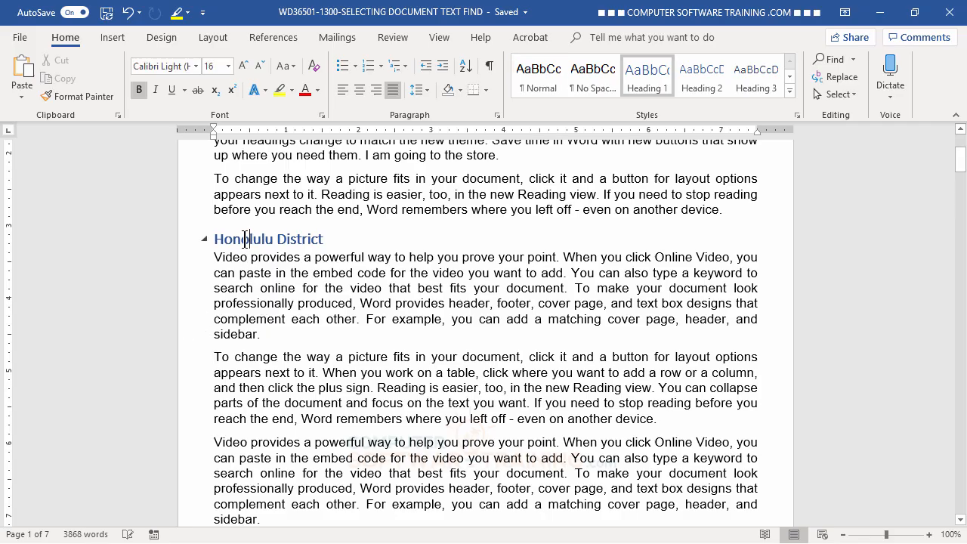
# - Replace "Honolulu" with "Lahaina" in the heading and "in your document" with "there" in the section's second paragraph
pyautogui.doubleClick(245, 240)
pyautogui.write('Lahain')
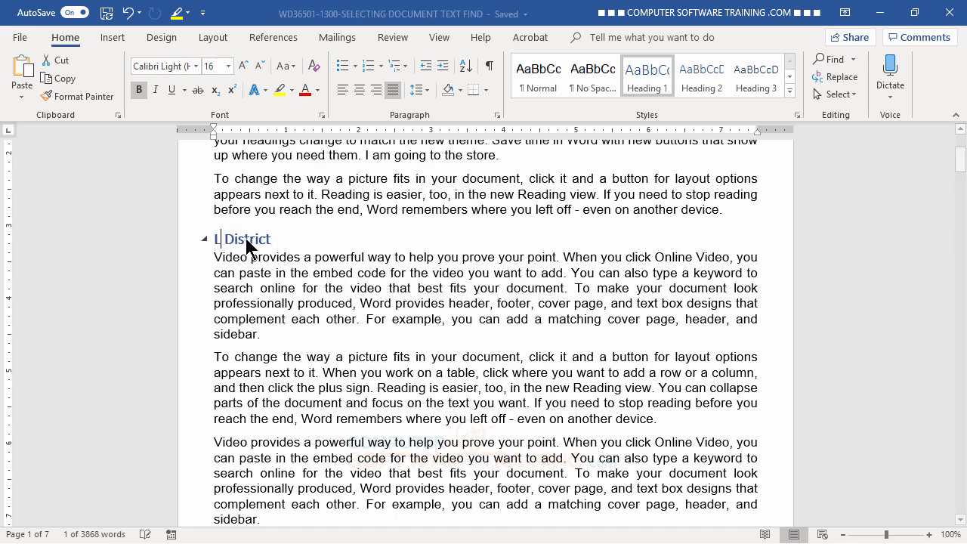
pyautogui.write('a')
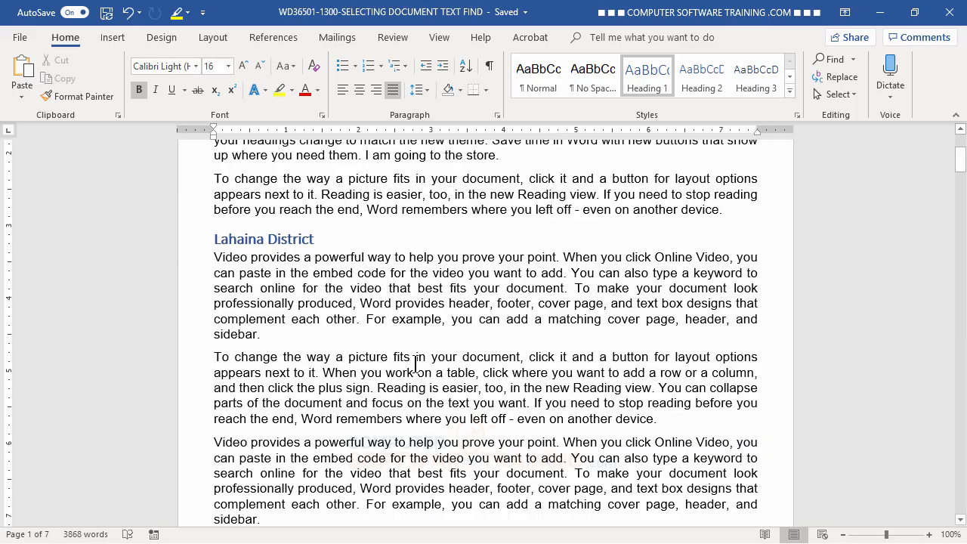
pyautogui.moveTo(416, 358); pyautogui.dragTo(499, 364)
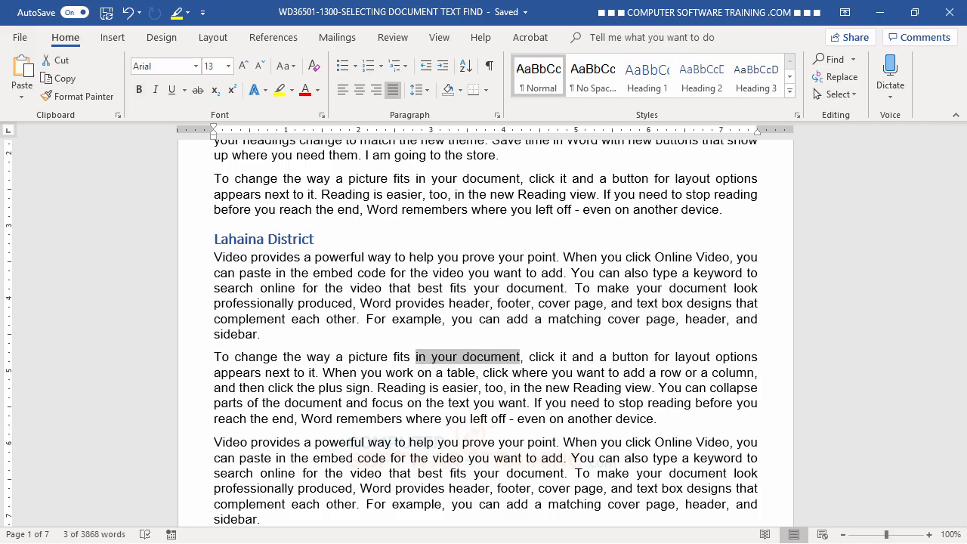
pyautogui.write('there')
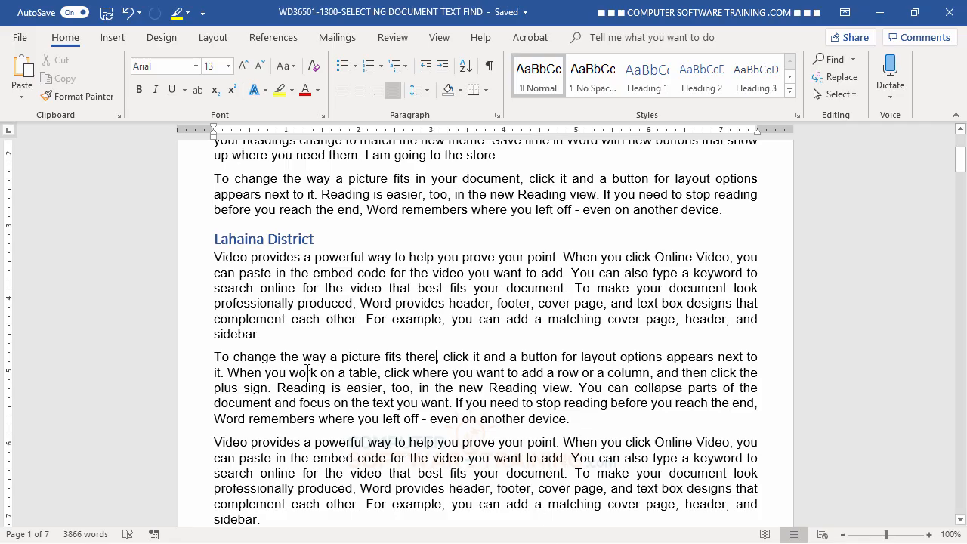
# - Delete the section's paragraph starting "To change the way a picture fits there", trying undo and redo on that deletion
pyautogui.tripleClick(456, 361)
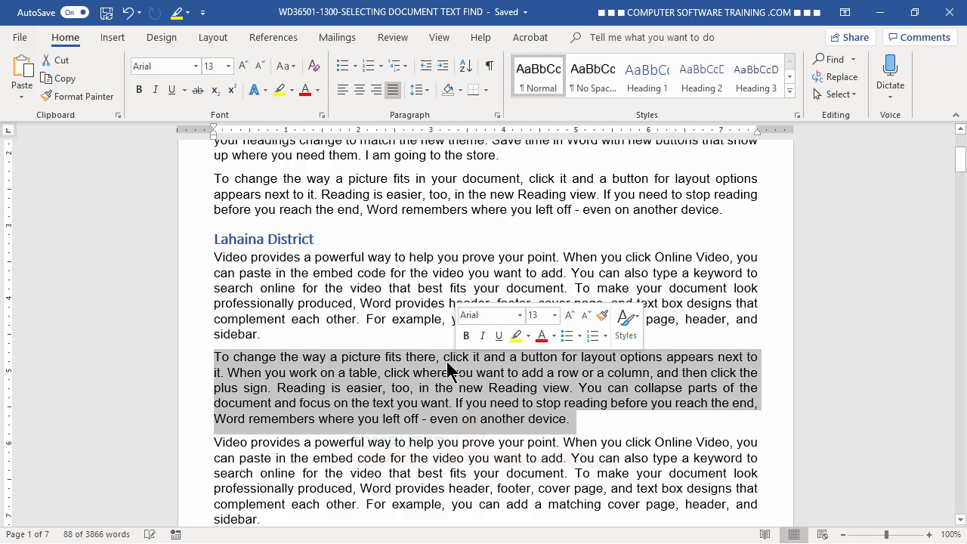
pyautogui.press('Delete')
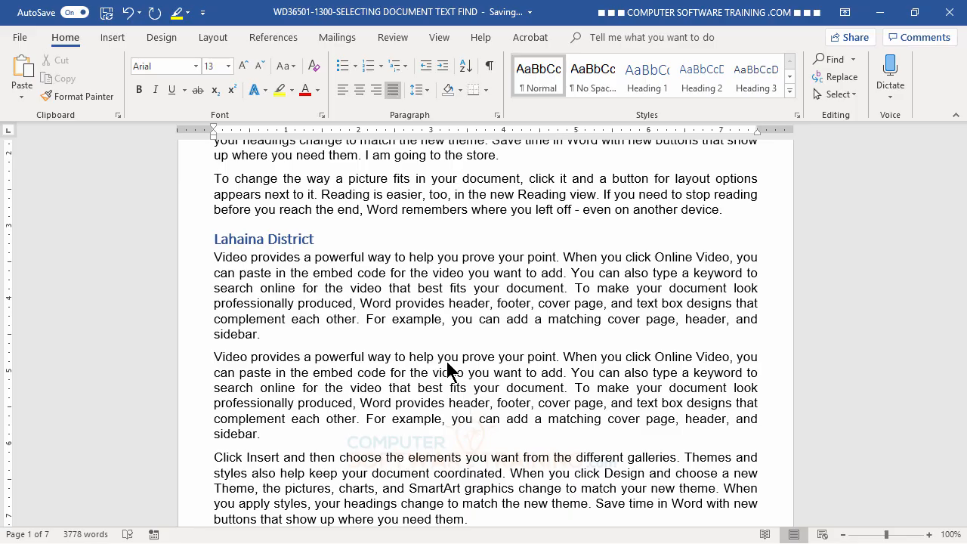
pyautogui.click(129, 14)
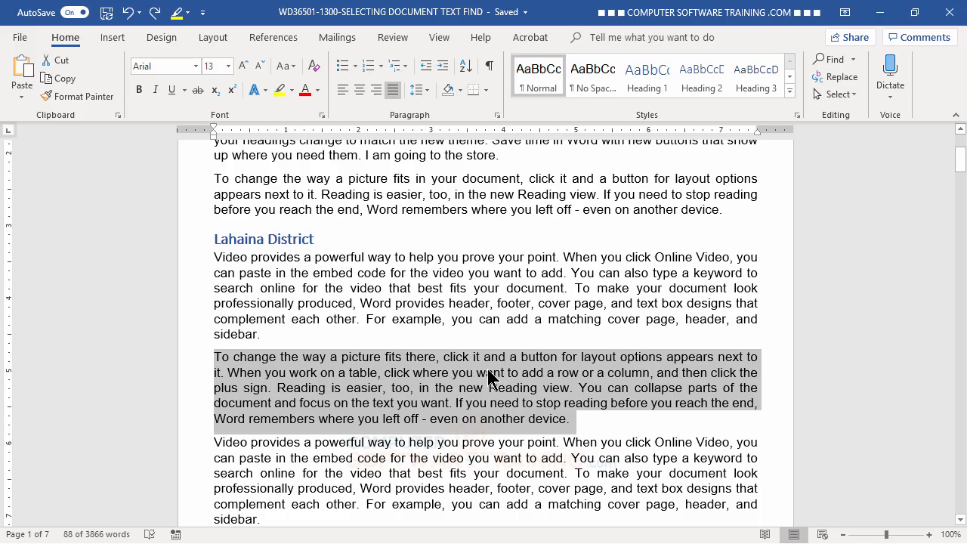
pyautogui.click(155, 13)
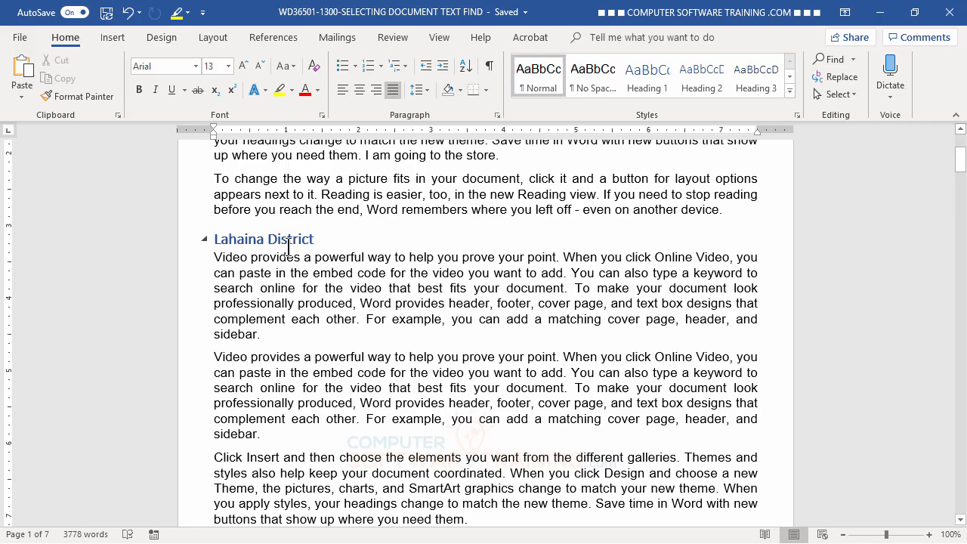
# - Undo the recent edits back through the "Lahaina" heading replacement, trying one redo and undoing it again
pyautogui.click(128, 19)
pyautogui.click(128, 19)
pyautogui.click(129, 19)
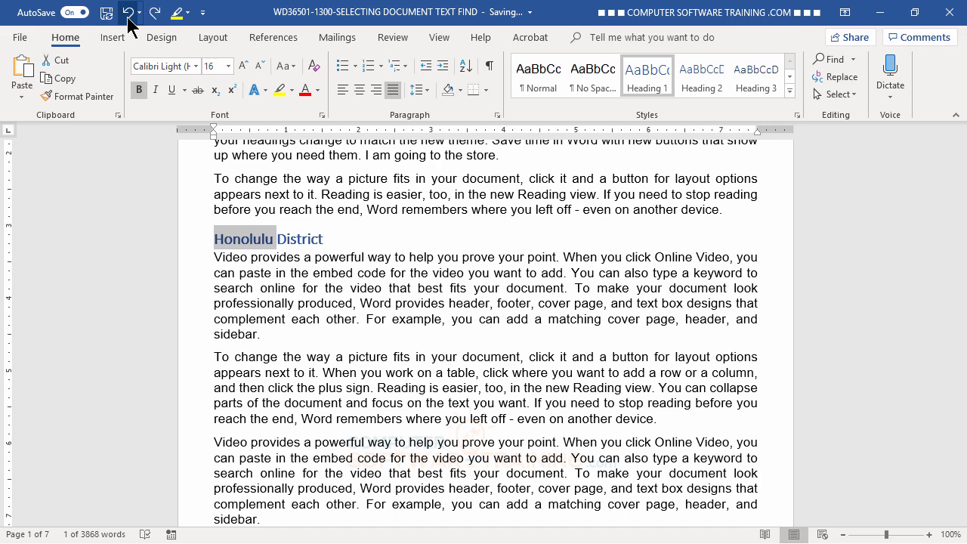
pyautogui.click(155, 13)
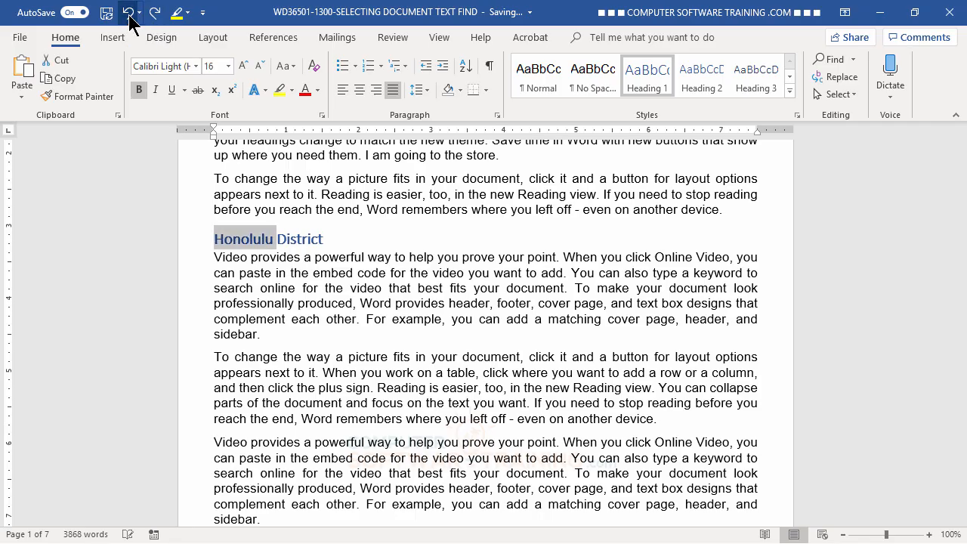
pyautogui.click(128, 12)
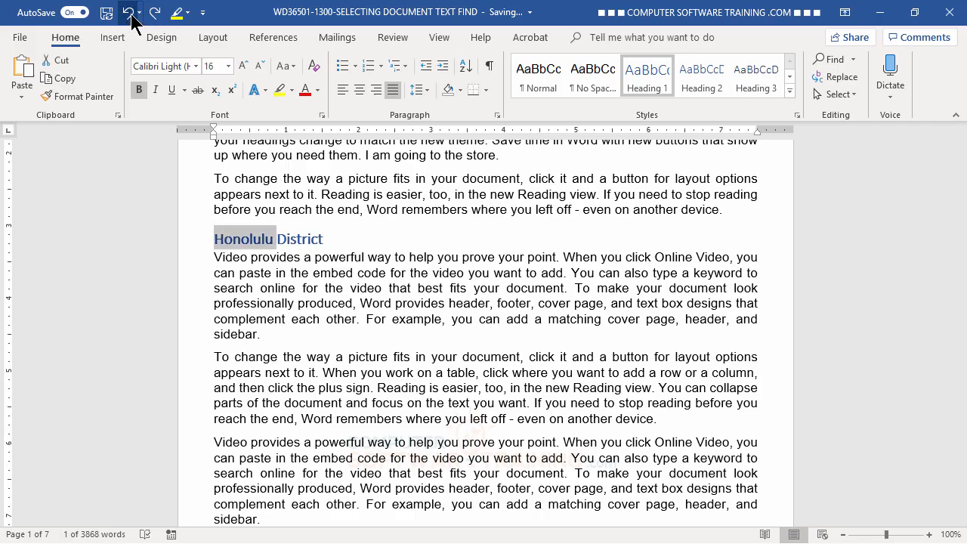